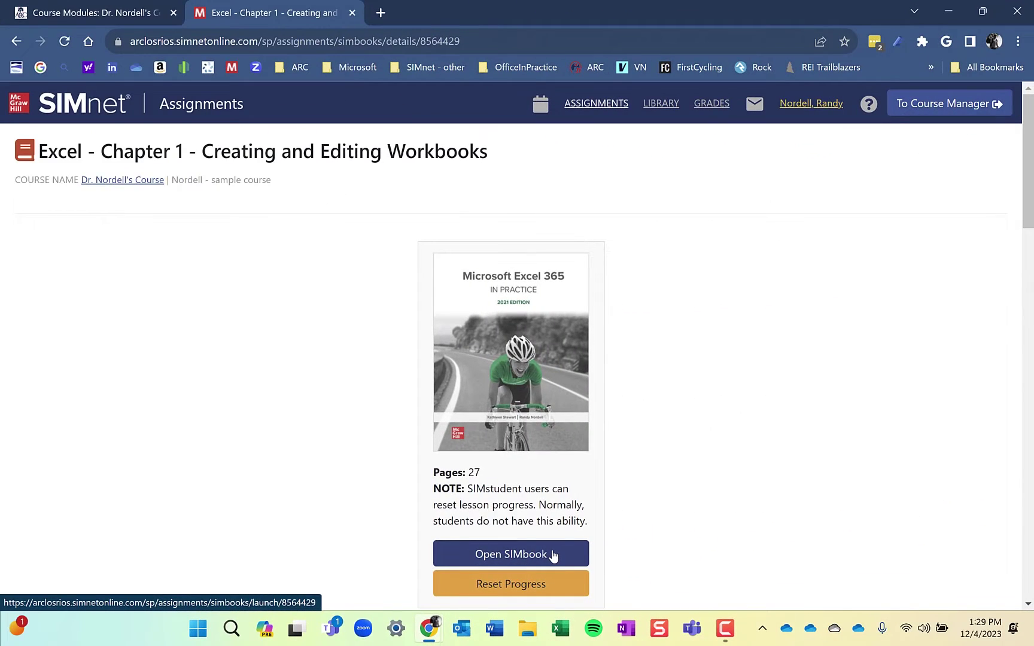
Step: Open the Chapter 1 SIMbook and scroll through its overview and the eight learning outcomes, SLO 1.1–1.8
{"action": "left_click", "coordinate": [551, 554]}
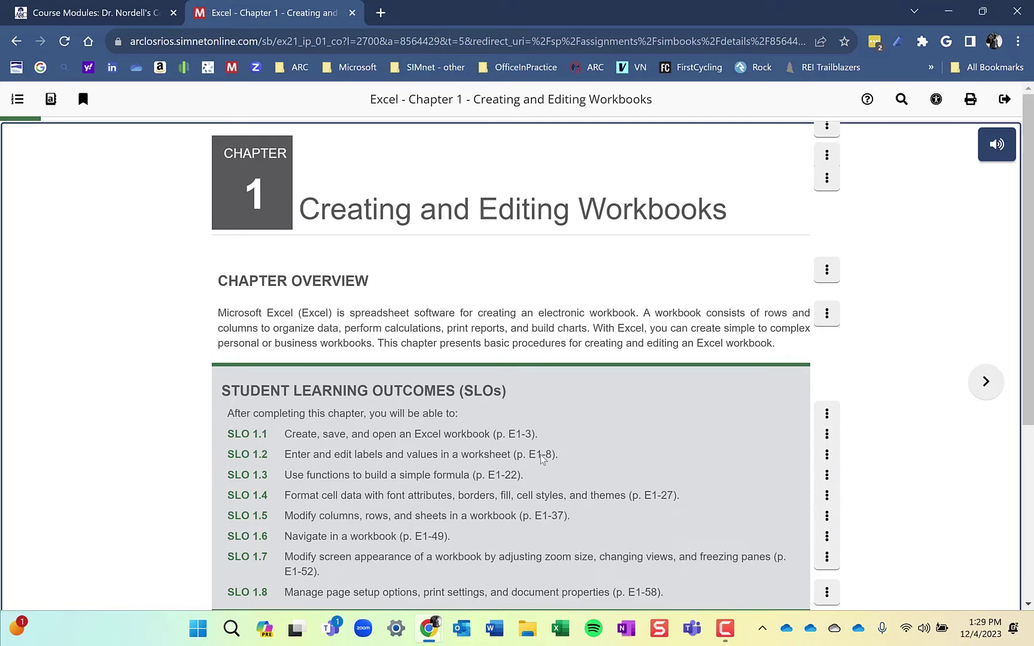
{"action": "scroll", "coordinate": [540, 455], "scroll_direction": "down", "scroll_amount": 2}
{"action": "scroll", "coordinate": [542, 501], "scroll_direction": "down", "scroll_amount": 2}
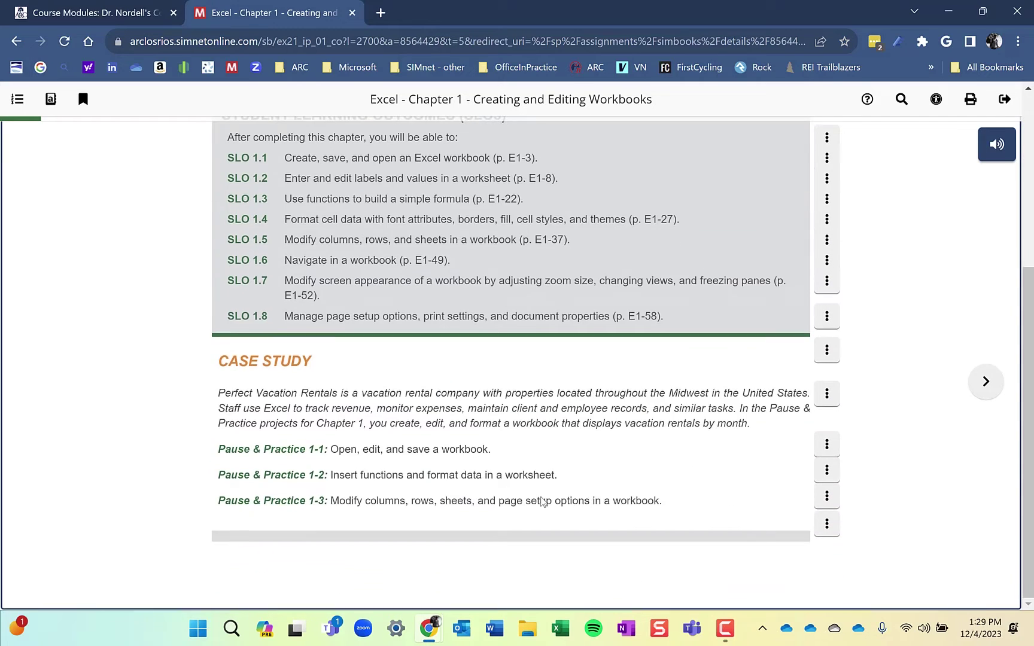
{"action": "scroll", "coordinate": [528, 402], "scroll_direction": "up", "scroll_amount": 4}
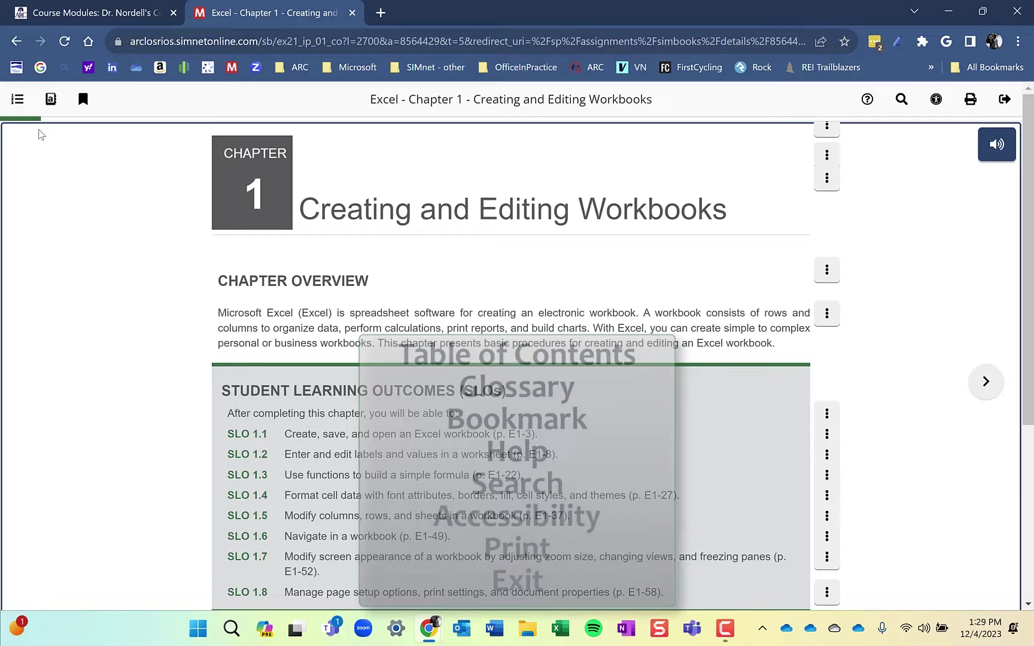
Step: Use the table of contents to visit sections 1-1 and 1-2, ending on 1-1 Creating, Saving, and Opening a Workbook
{"action": "scroll", "coordinate": [37, 132], "scroll_direction": "down", "scroll_amount": 2}
{"action": "scroll", "coordinate": [37, 137], "scroll_direction": "up", "scroll_amount": 2}
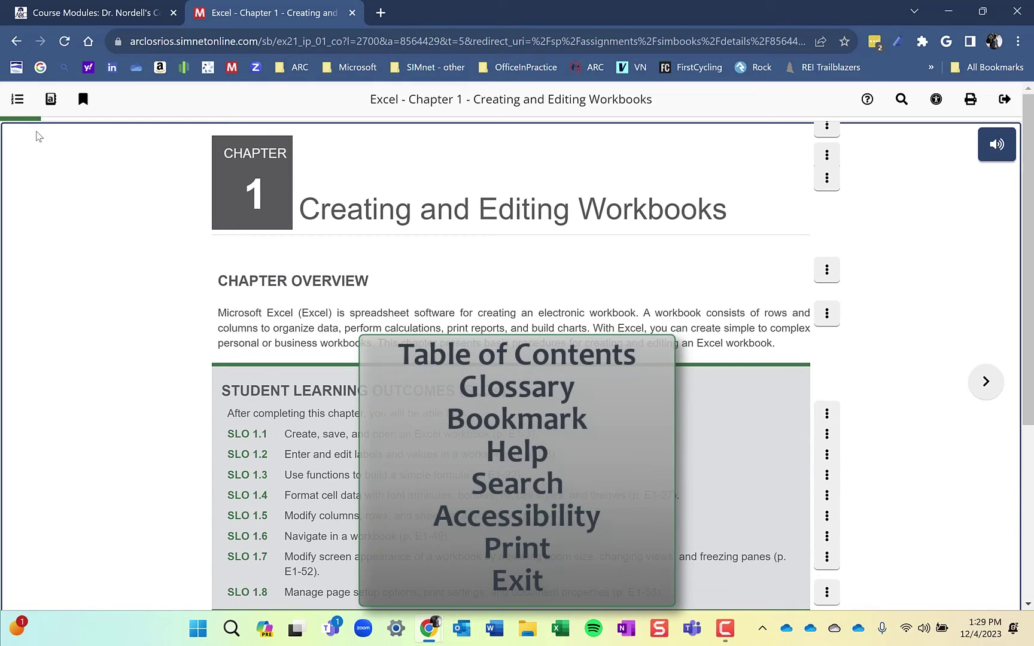
{"action": "left_click", "coordinate": [17, 100]}
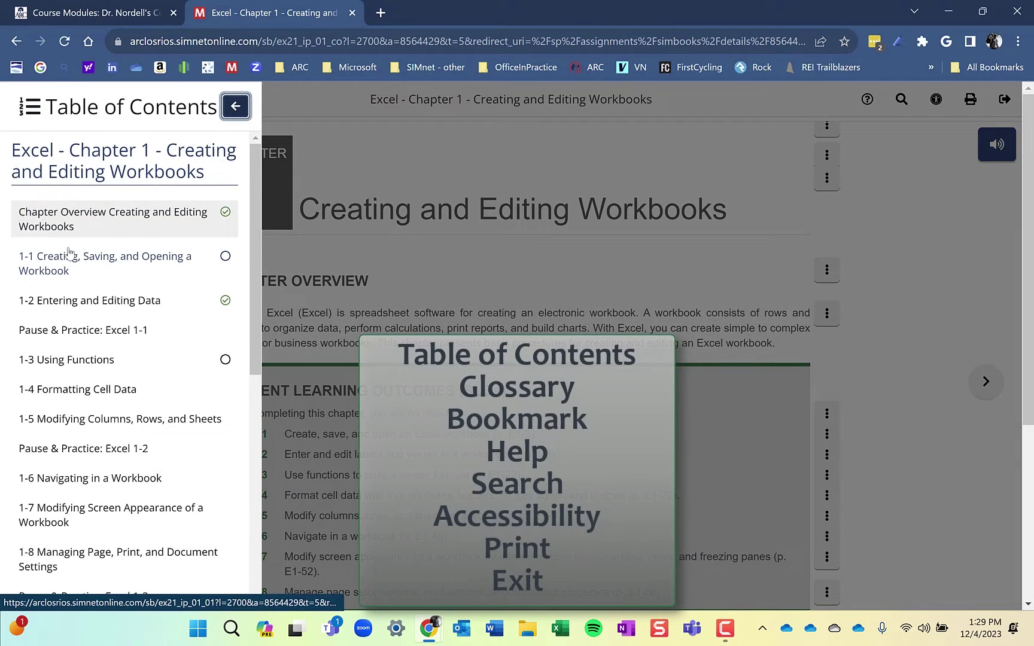
{"action": "left_click", "coordinate": [84, 270]}
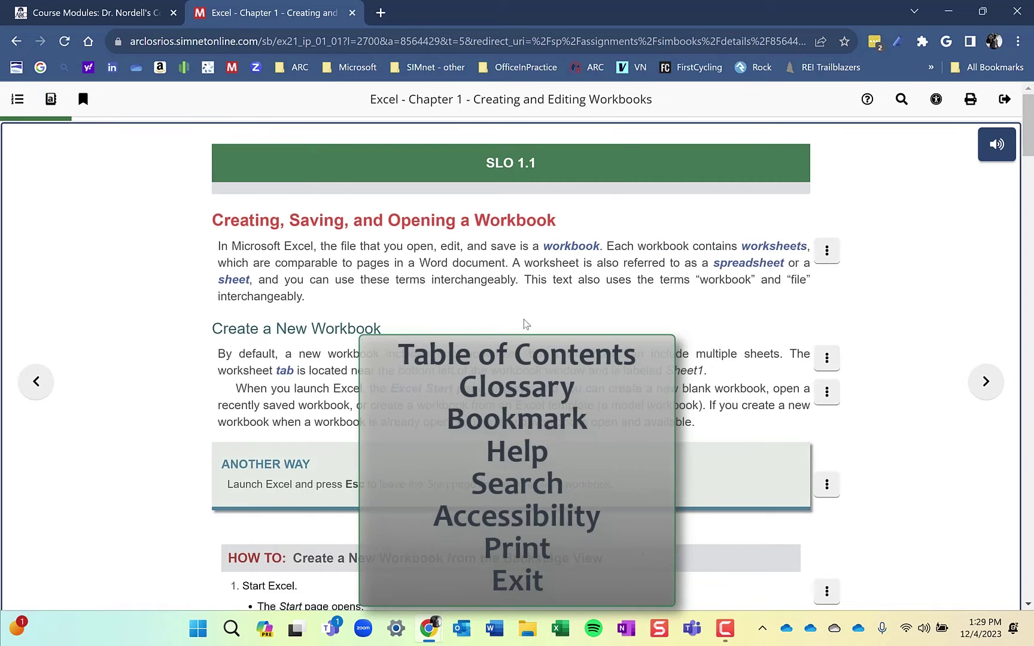
{"action": "left_click", "coordinate": [16, 104]}
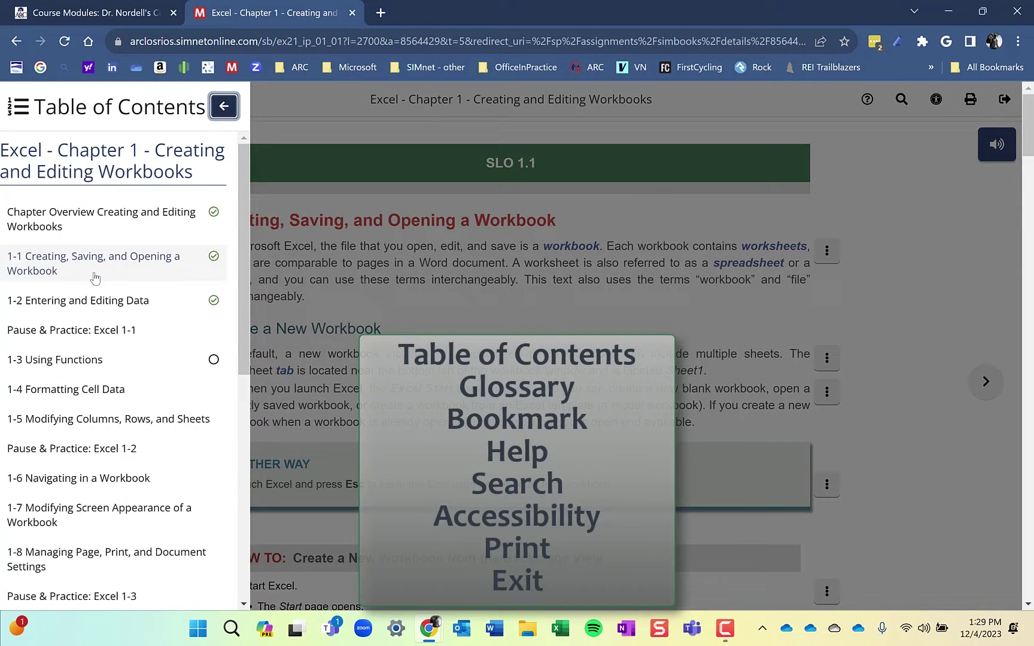
{"action": "left_click", "coordinate": [75, 306]}
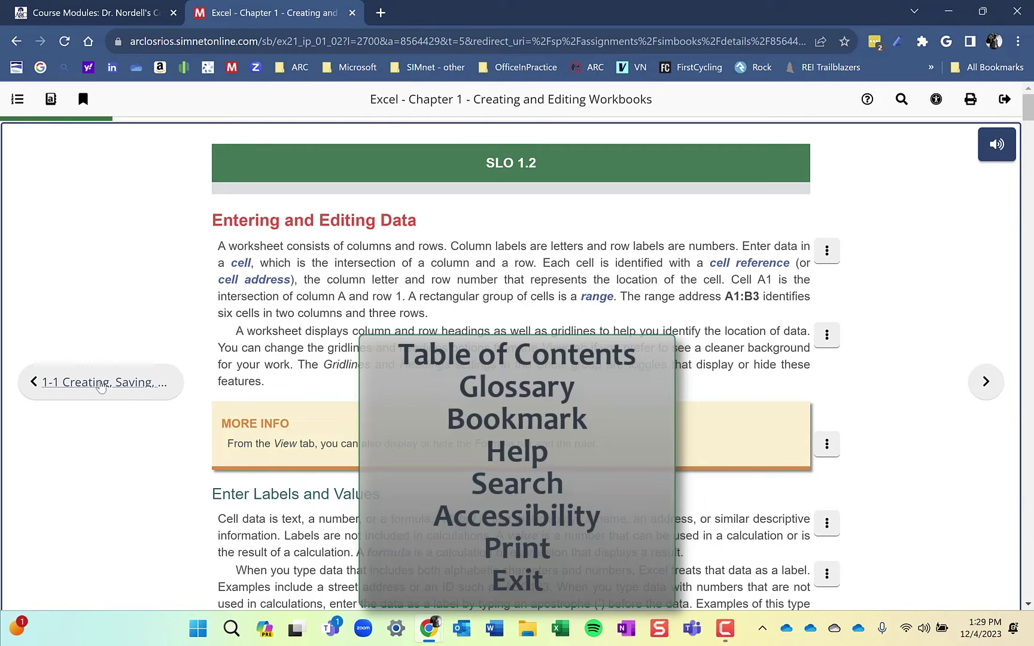
{"action": "left_click", "coordinate": [107, 380]}
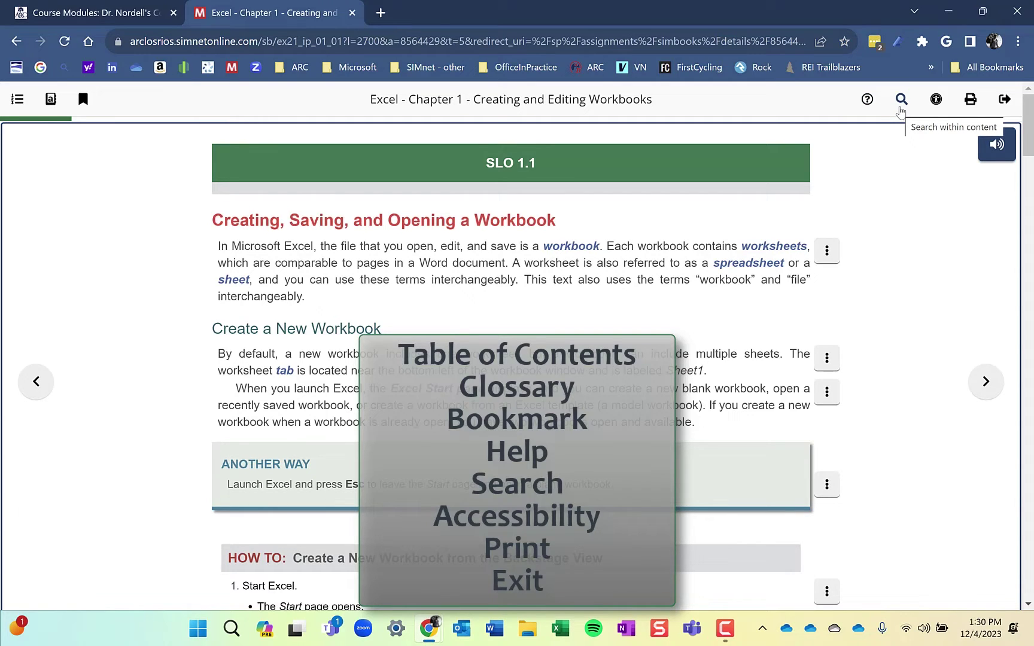
{"action": "left_click", "coordinate": [935, 99]}
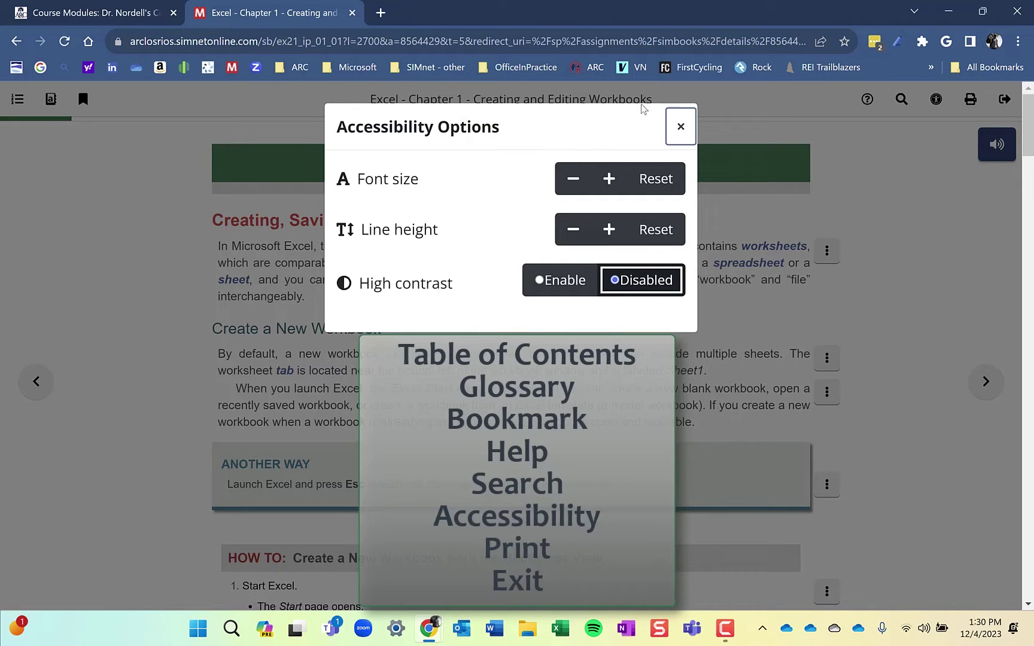
{"action": "left_click", "coordinate": [681, 128]}
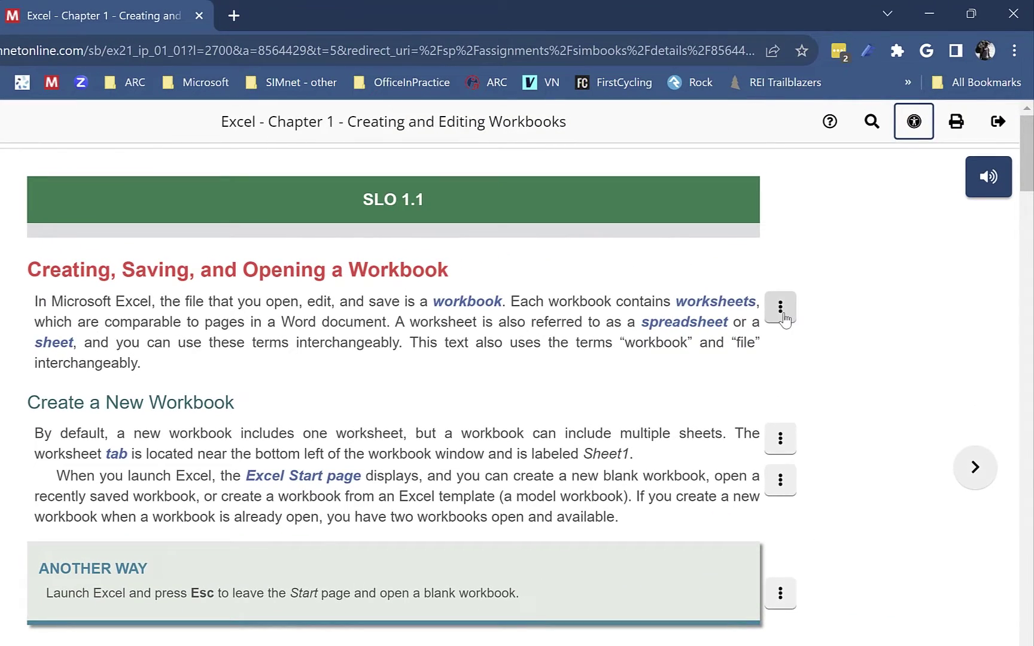
{"action": "left_click", "coordinate": [781, 310]}
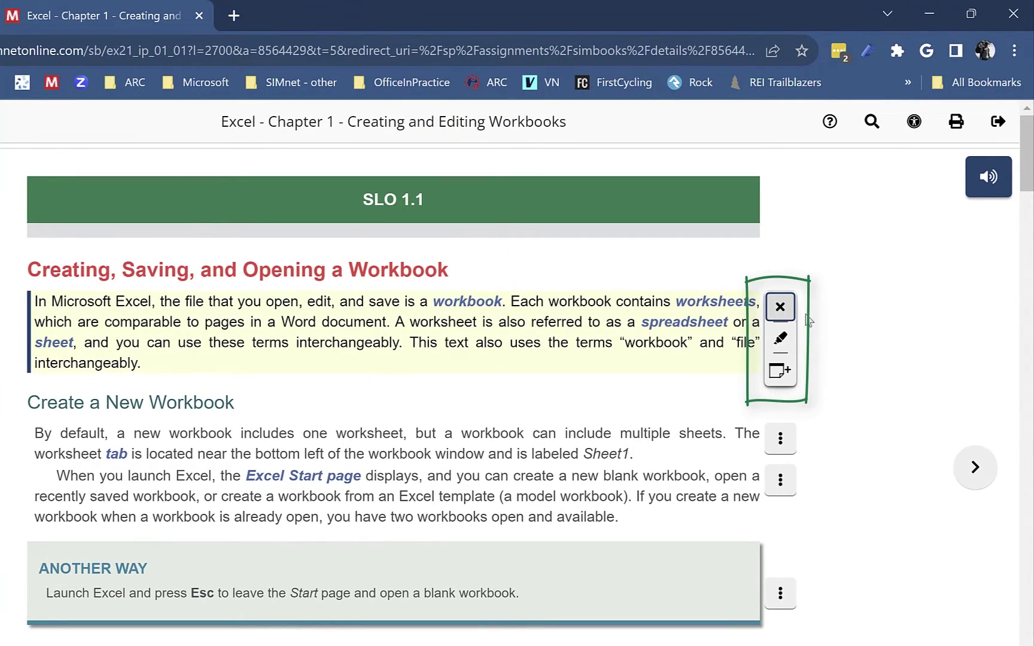
{"action": "left_click", "coordinate": [780, 308]}
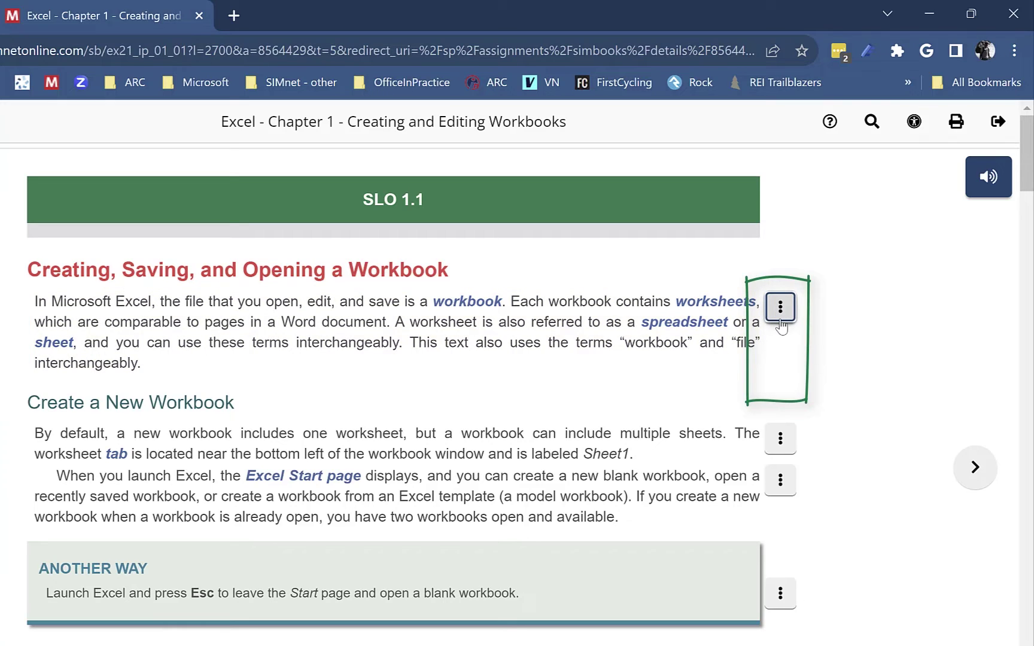
{"action": "left_click", "coordinate": [781, 315]}
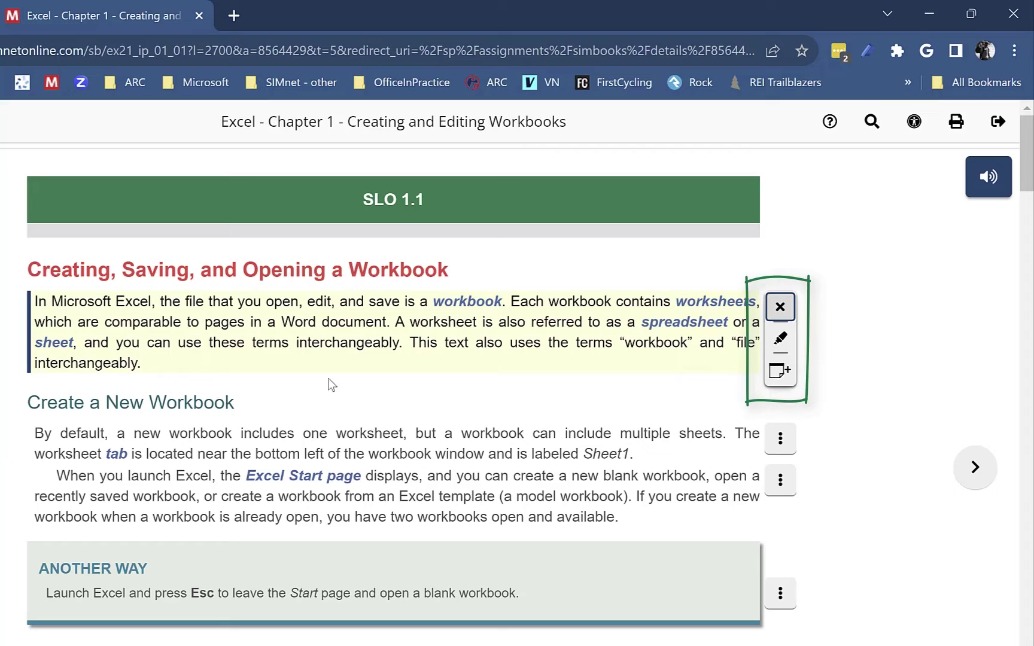
{"action": "left_click", "coordinate": [310, 337]}
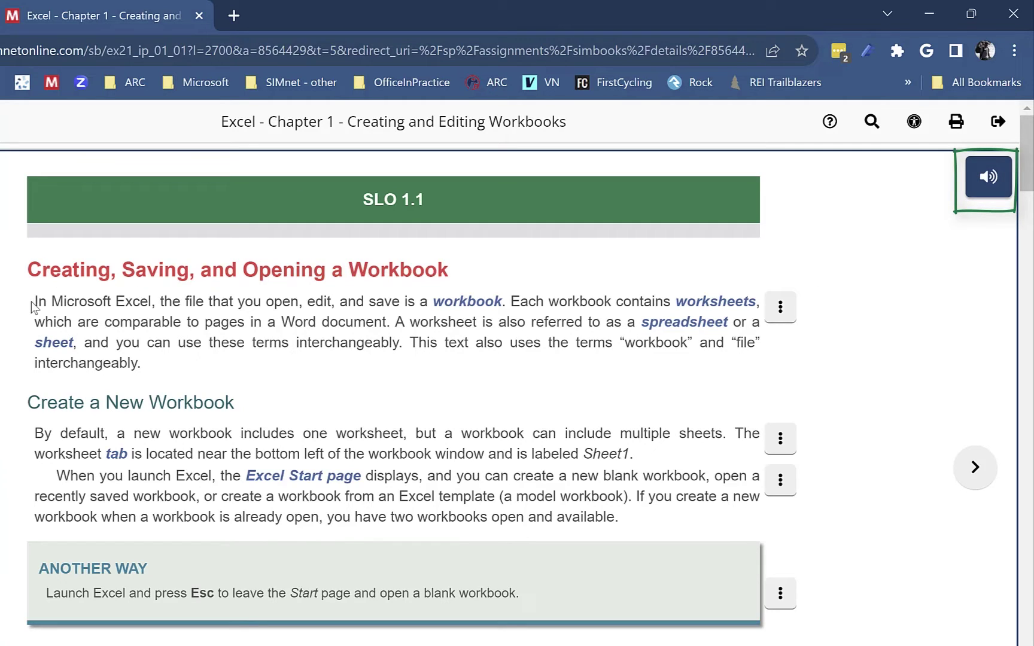
{"action": "left_click_drag", "start_coordinate": [35, 306], "coordinate": [150, 365]}
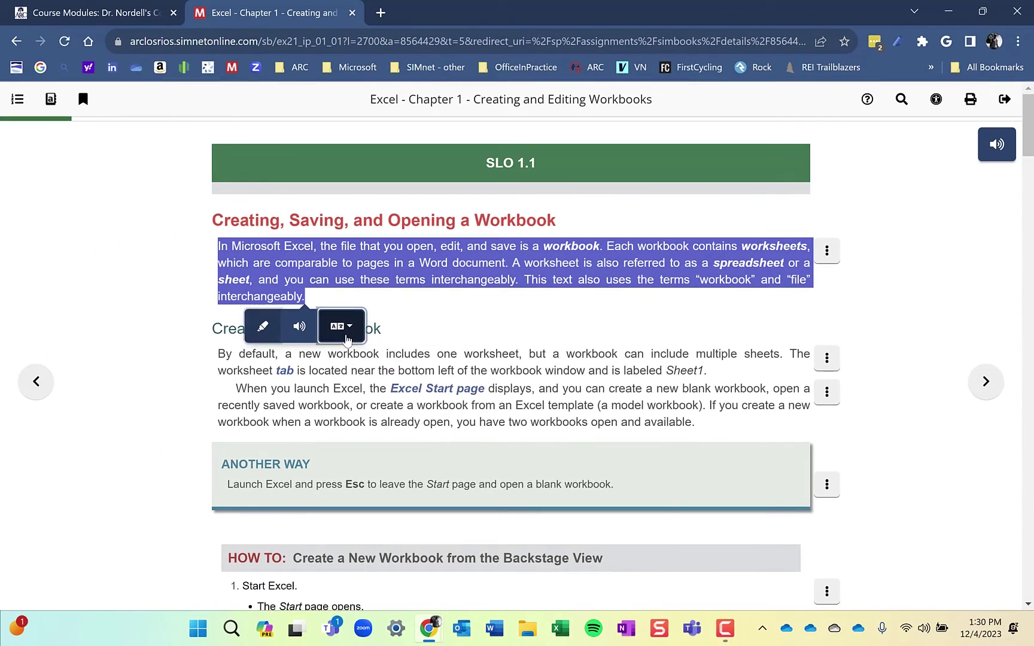
{"action": "left_click", "coordinate": [215, 389]}
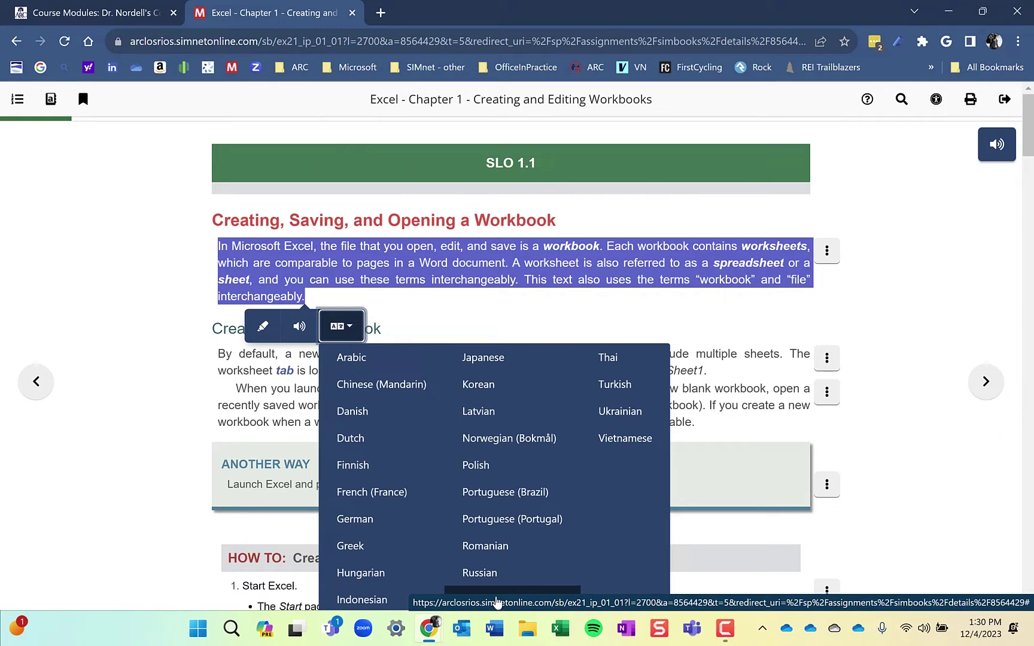
{"action": "left_click", "coordinate": [442, 328]}
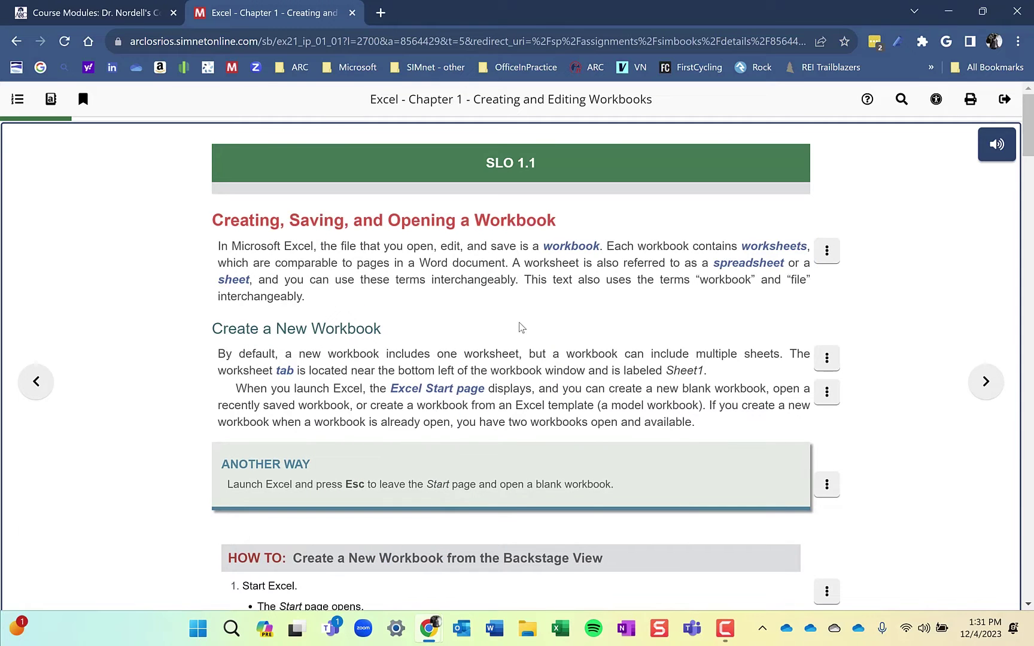
Step: Scroll down to HOW TO: Save a Workbook with a Different File Name and its practice buttons
{"action": "scroll", "coordinate": [489, 356], "scroll_direction": "down", "scroll_amount": 1}
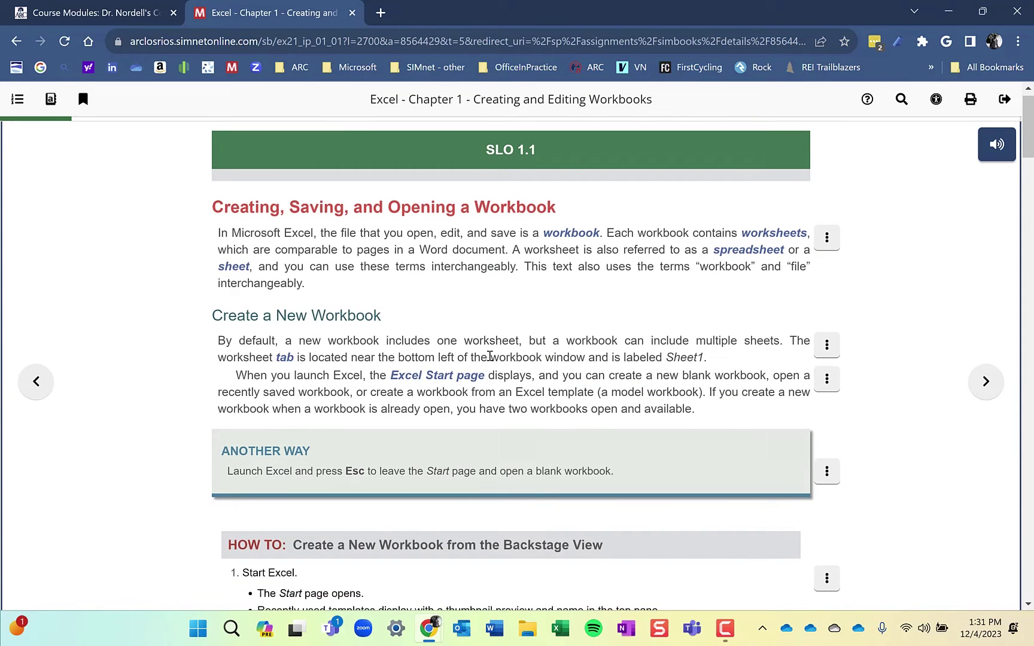
{"action": "scroll", "coordinate": [490, 355], "scroll_direction": "down", "scroll_amount": 5}
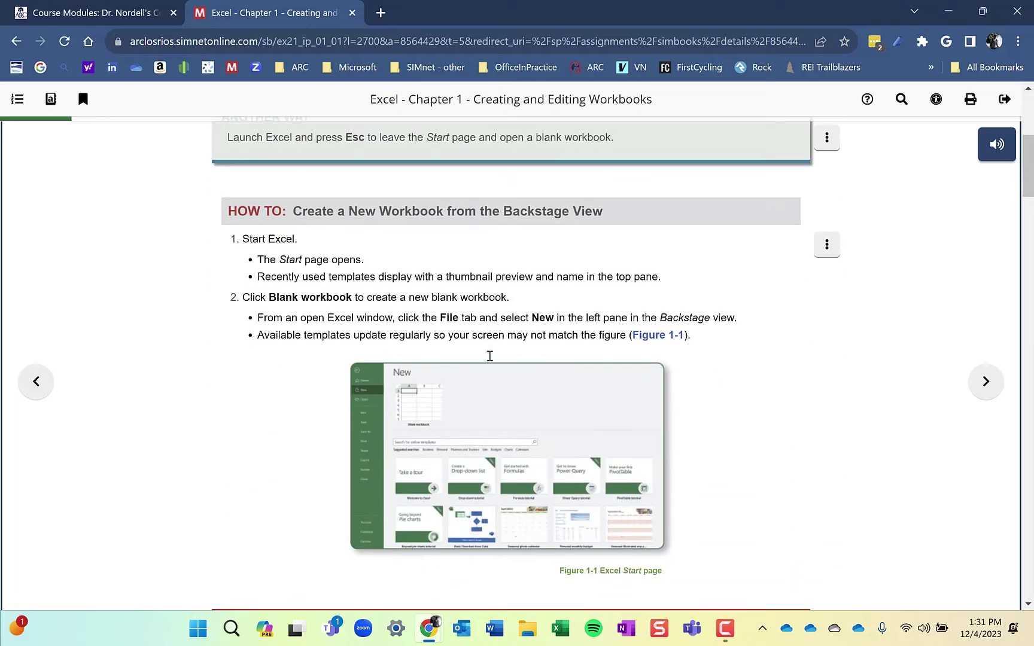
{"action": "scroll", "coordinate": [489, 356], "scroll_direction": "down", "scroll_amount": 15}
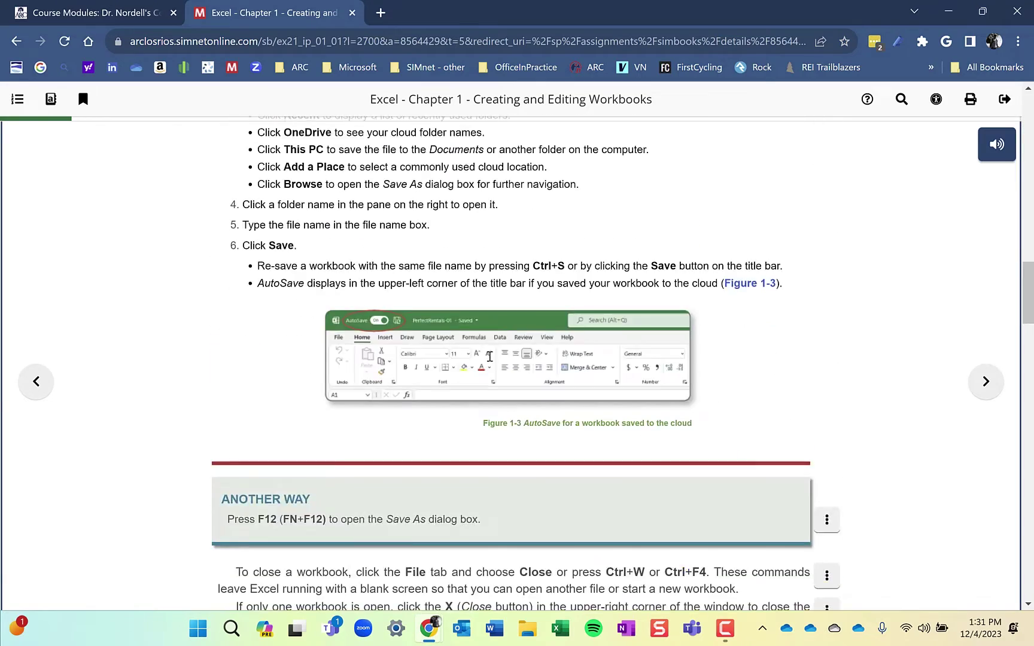
{"action": "scroll", "coordinate": [489, 356], "scroll_direction": "down", "scroll_amount": 15}
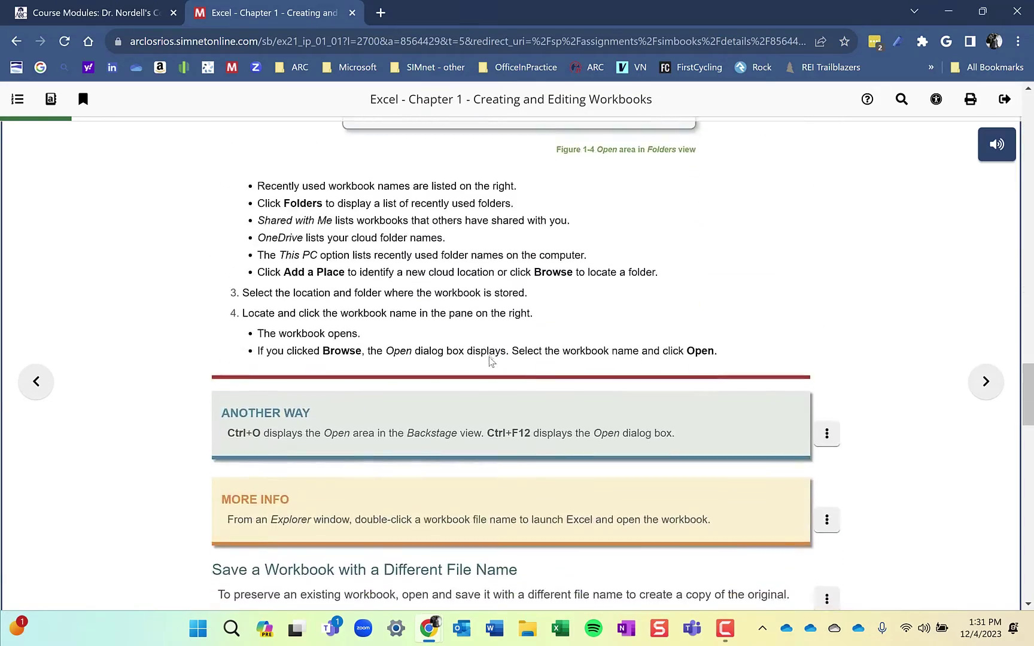
{"action": "scroll", "coordinate": [489, 361], "scroll_direction": "down", "scroll_amount": 9}
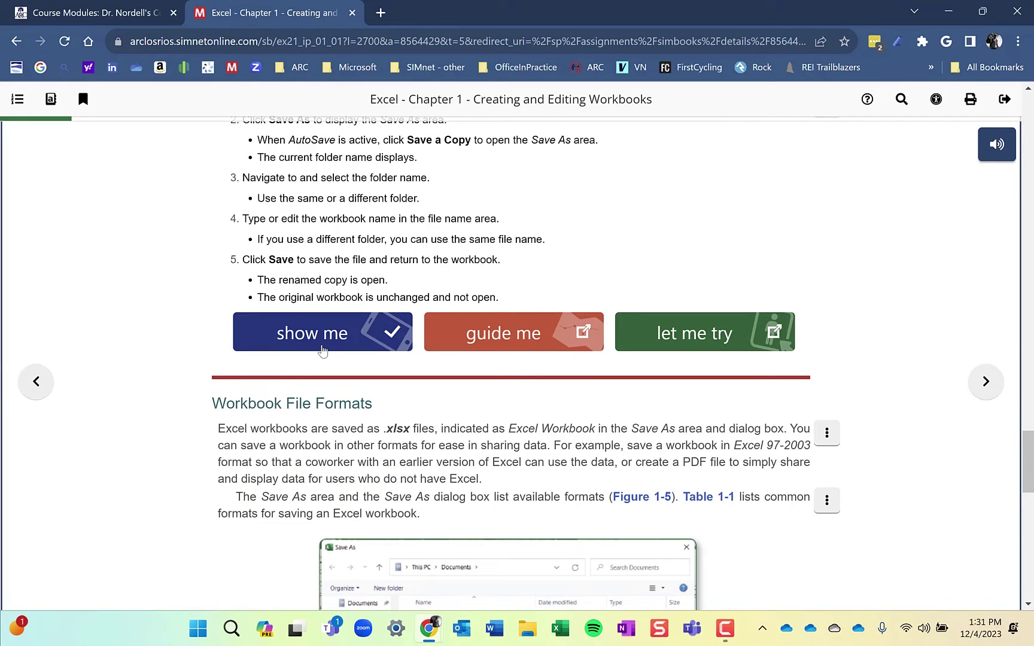
{"action": "scroll", "coordinate": [322, 351], "scroll_direction": "up", "scroll_amount": 2}
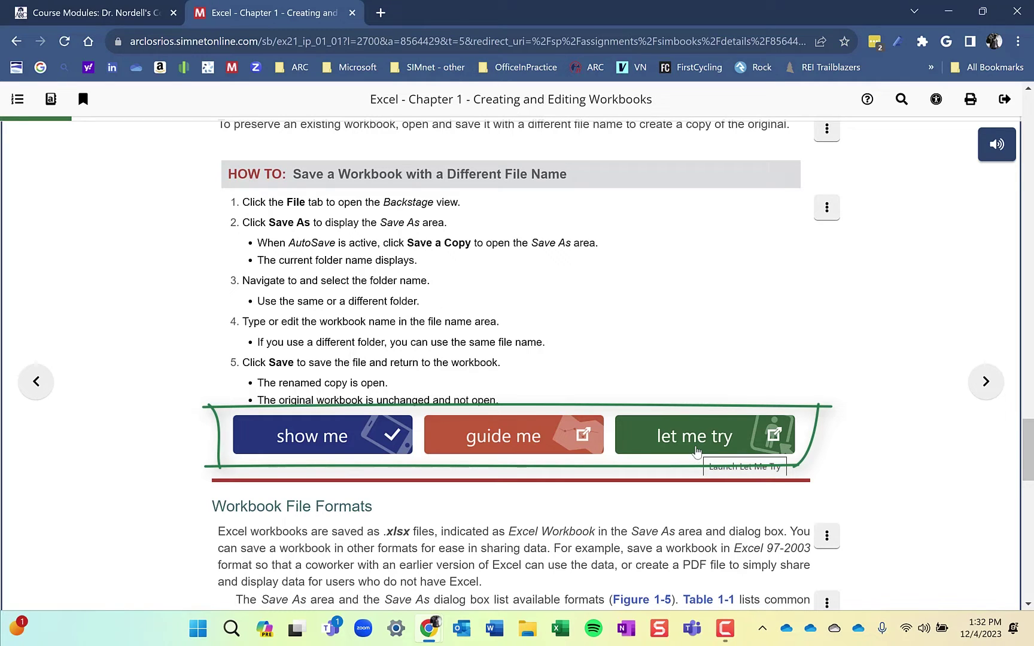
{"action": "left_click", "coordinate": [693, 451]}
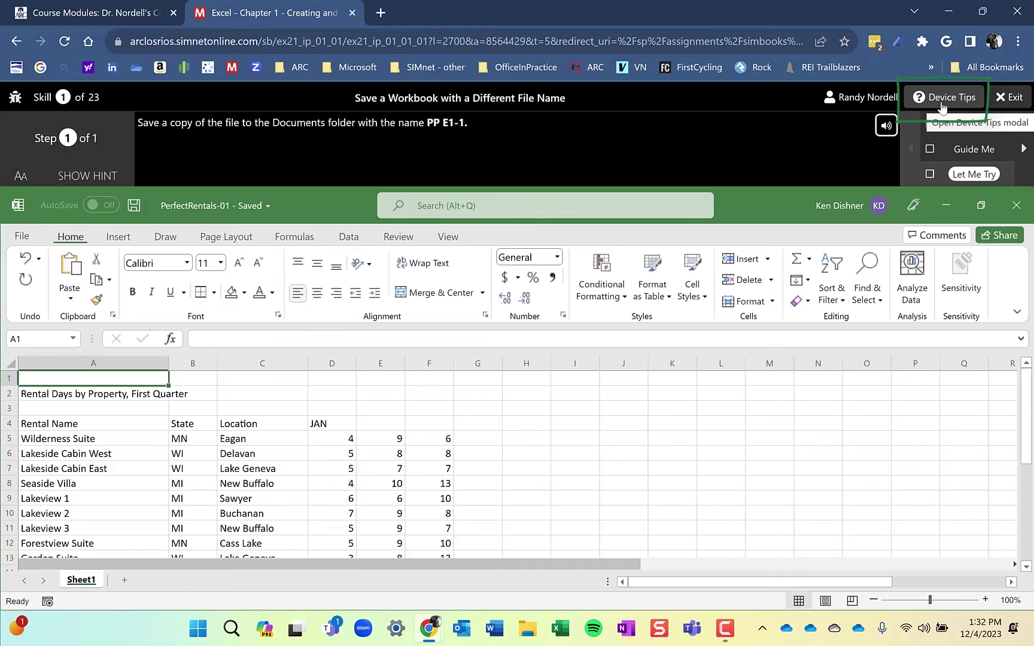
Step: Show the Device Tips and view the Mac and then the Chromebook key combinations
{"action": "left_click", "coordinate": [941, 107]}
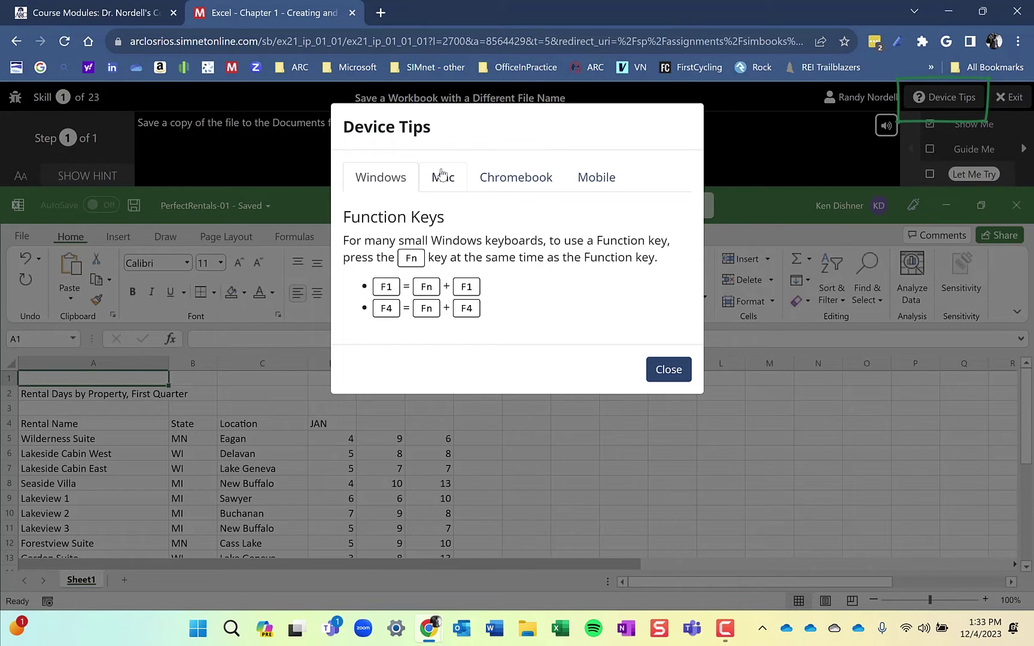
{"action": "left_click", "coordinate": [443, 187]}
{"action": "left_click", "coordinate": [507, 176]}
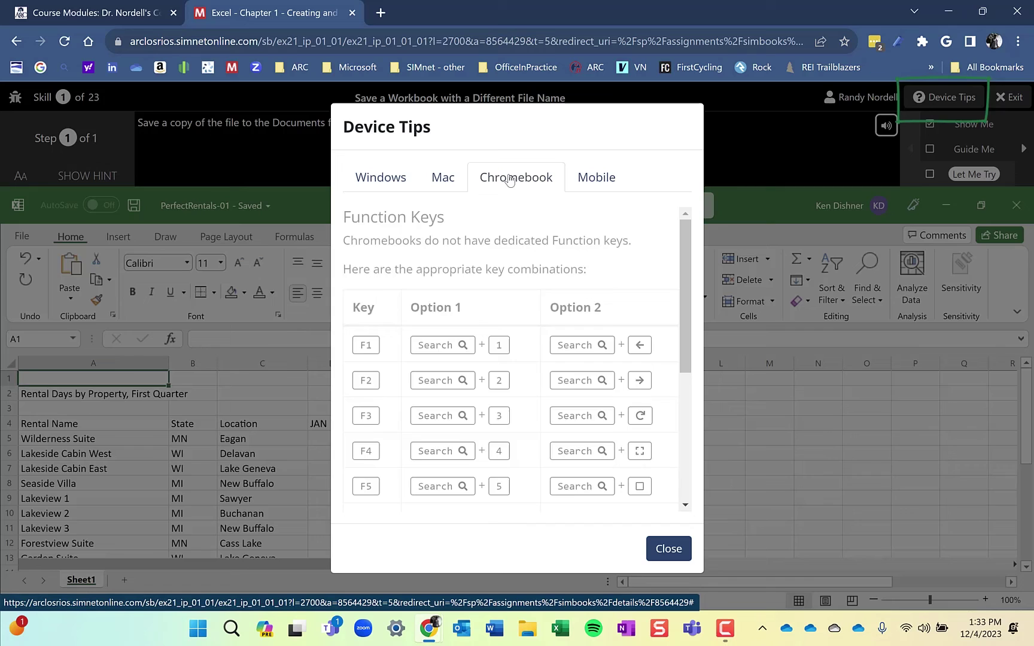
Step: Close Device Tips, browse the Page Layout, Formulas and Data tabs, and restart after the Incorrect message
{"action": "left_click", "coordinate": [668, 548]}
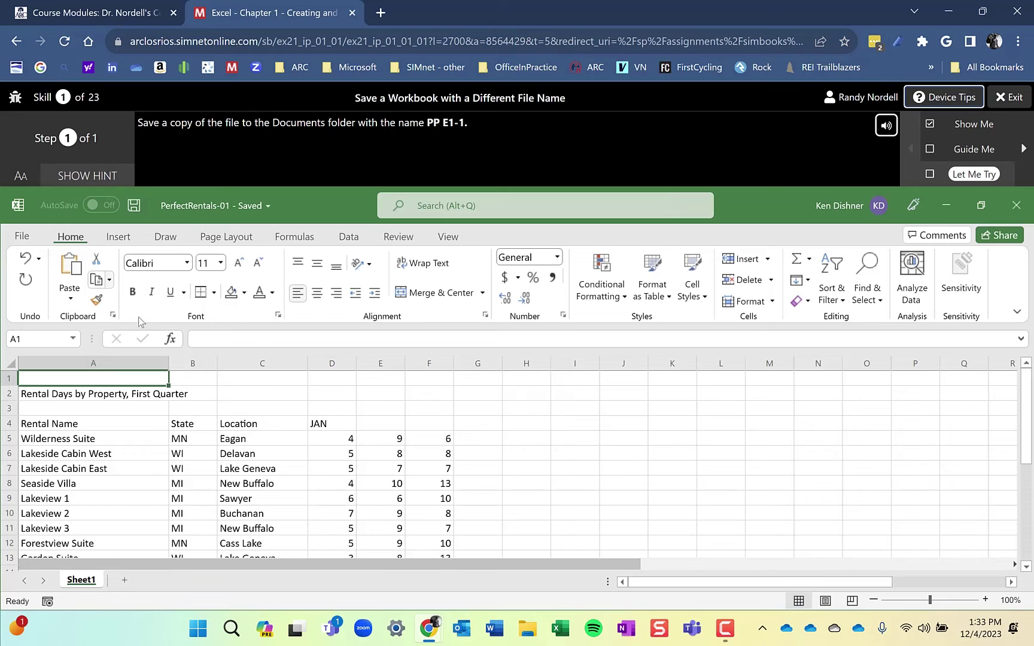
{"action": "left_click", "coordinate": [231, 241]}
{"action": "left_click", "coordinate": [299, 239]}
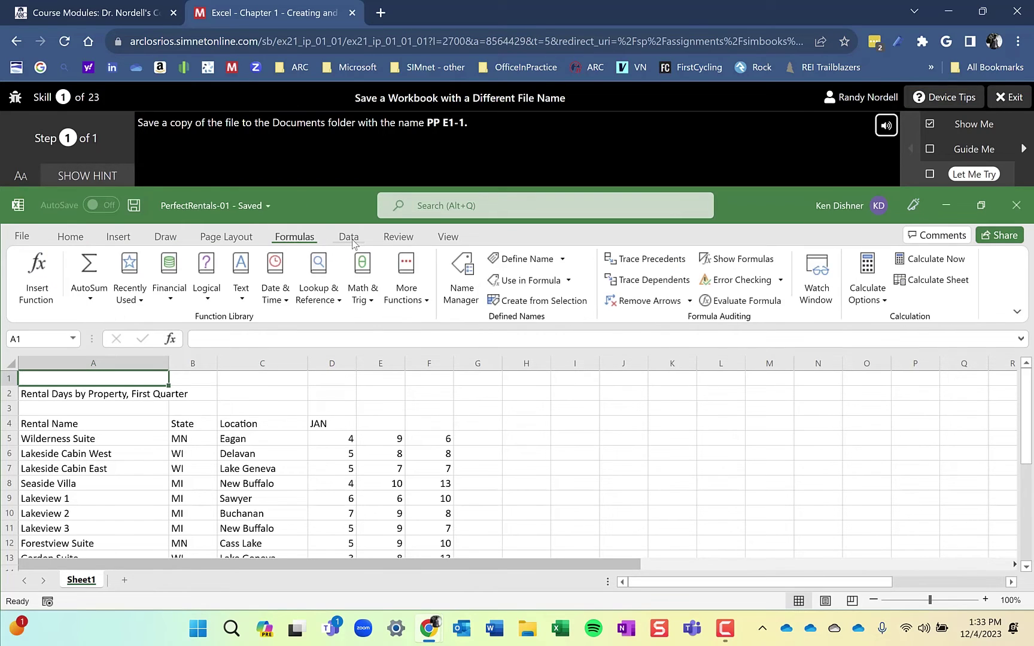
{"action": "left_click", "coordinate": [349, 238]}
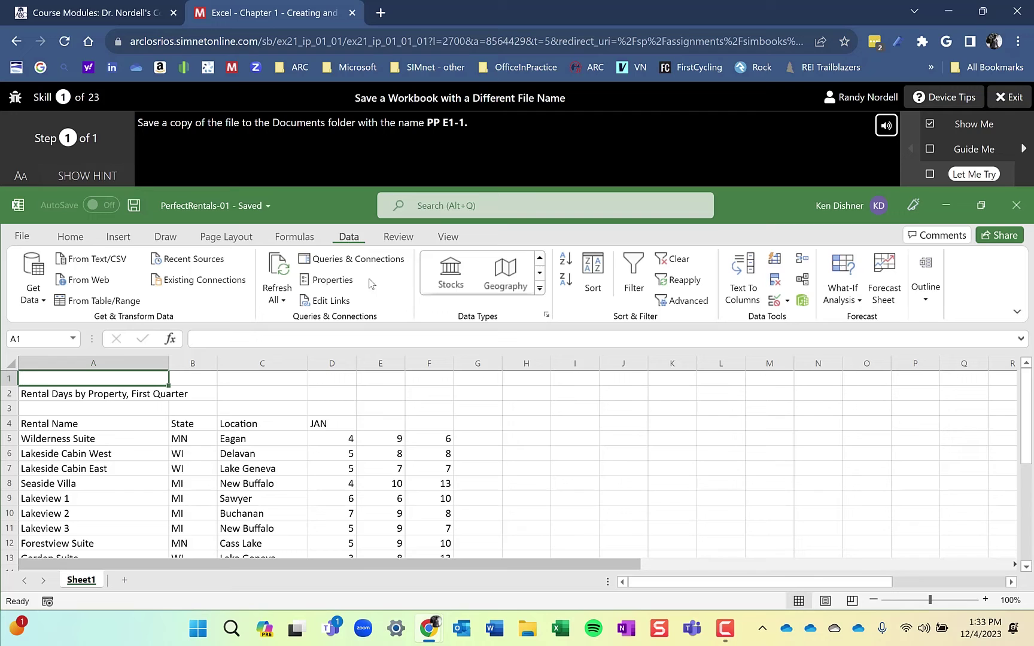
{"action": "left_click", "coordinate": [546, 317]}
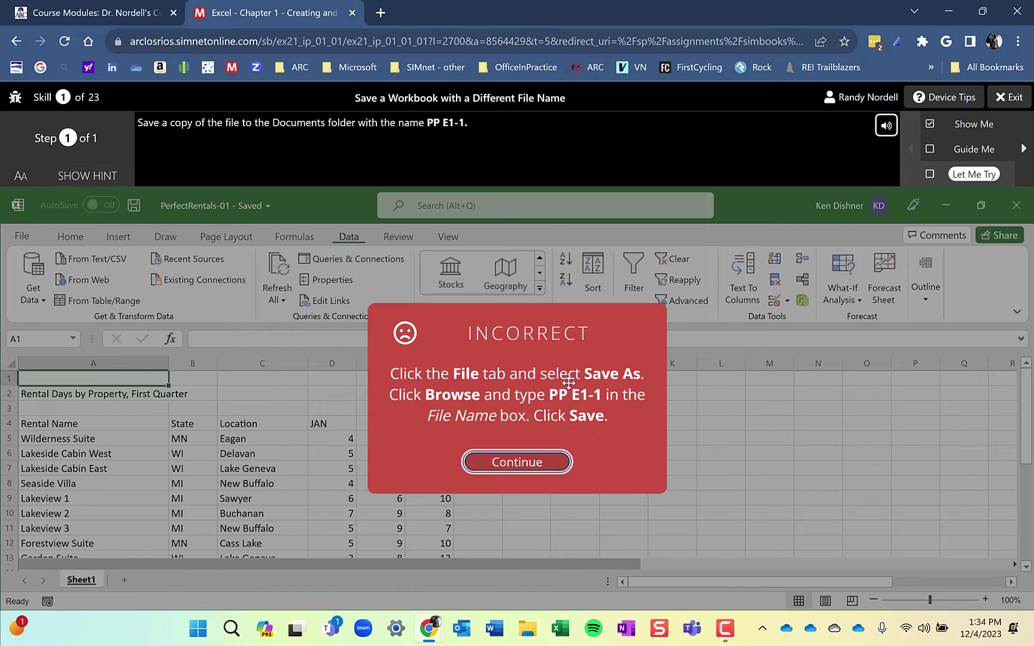
{"action": "left_click", "coordinate": [518, 462]}
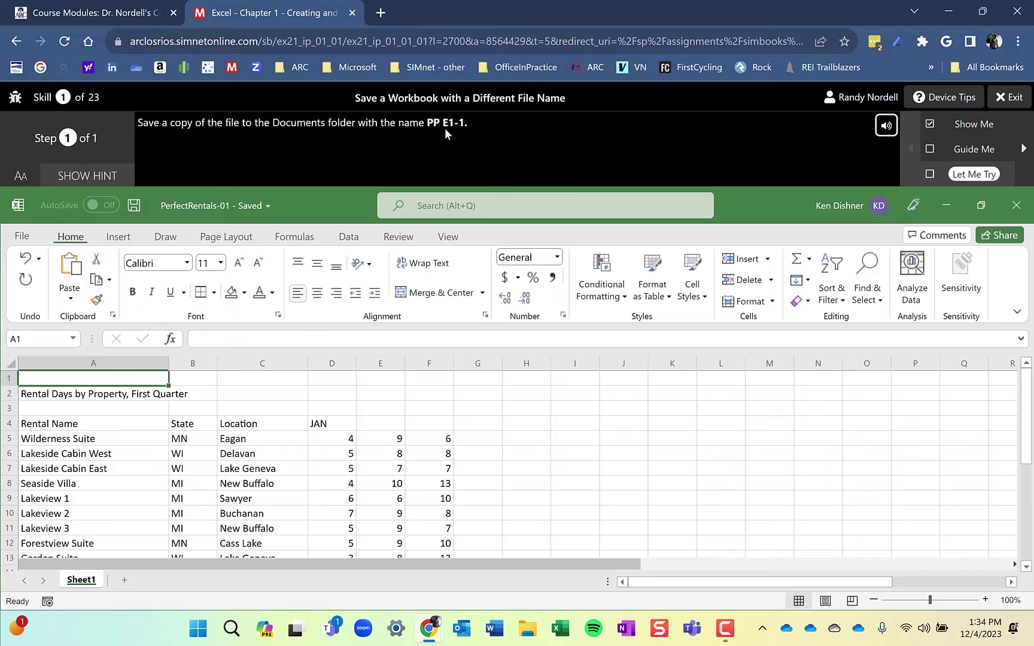
Step: Save a copy of the workbook to Documents under the file name PP E1-1
{"action": "left_click", "coordinate": [24, 240]}
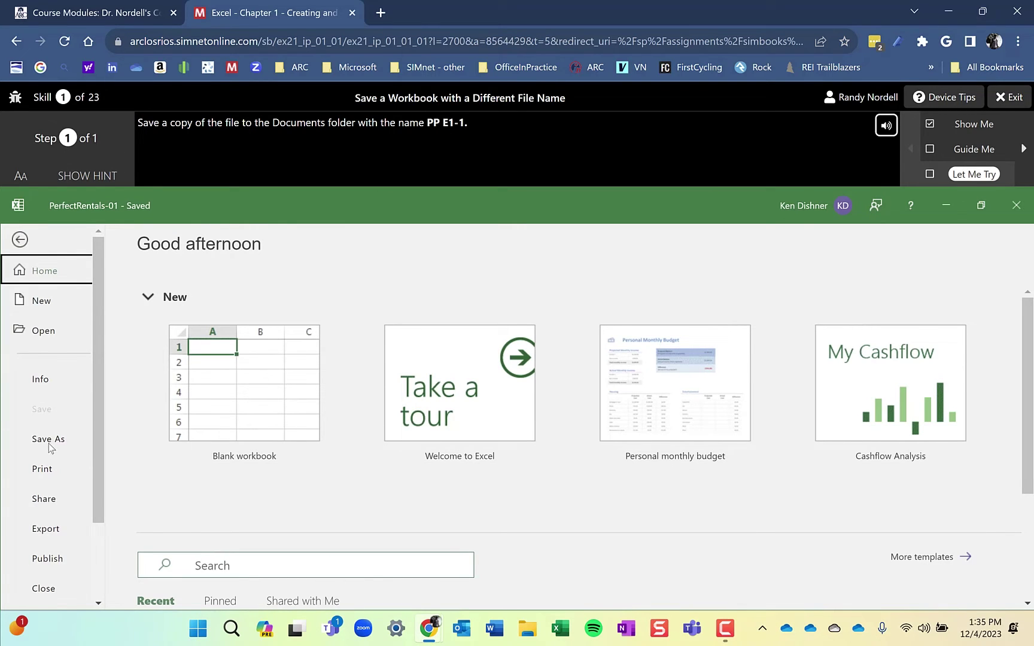
{"action": "left_click", "coordinate": [48, 443]}
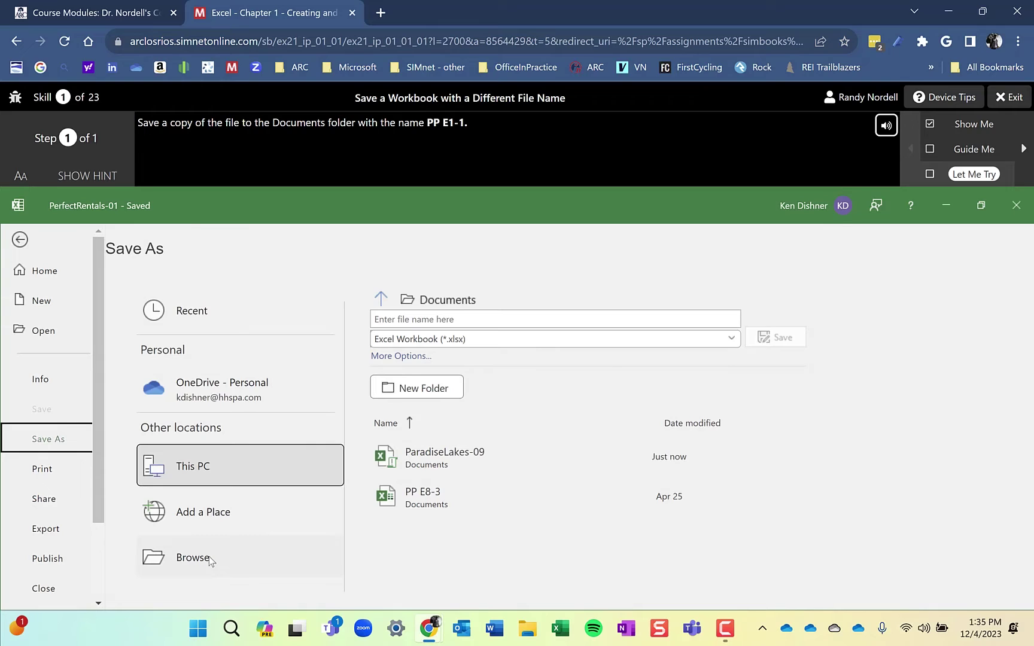
{"action": "left_click", "coordinate": [210, 559]}
{"action": "left_click_drag", "start_coordinate": [457, 401], "coordinate": [290, 409]}
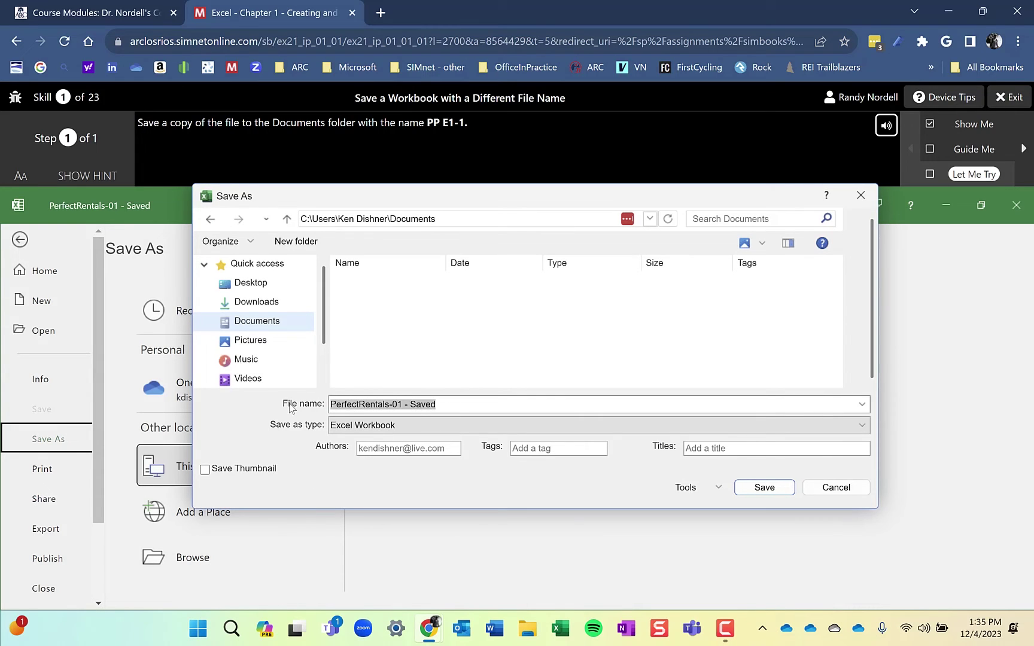
{"action": "type", "text": "PP "}
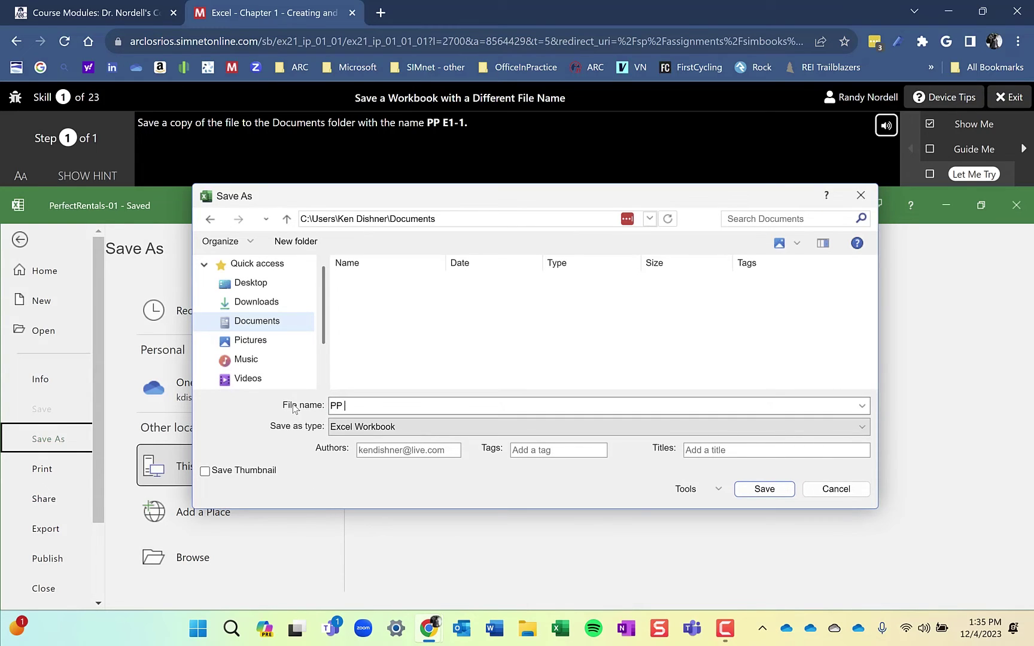
{"action": "type", "text": "E1-1"}
{"action": "left_click", "coordinate": [765, 491]}
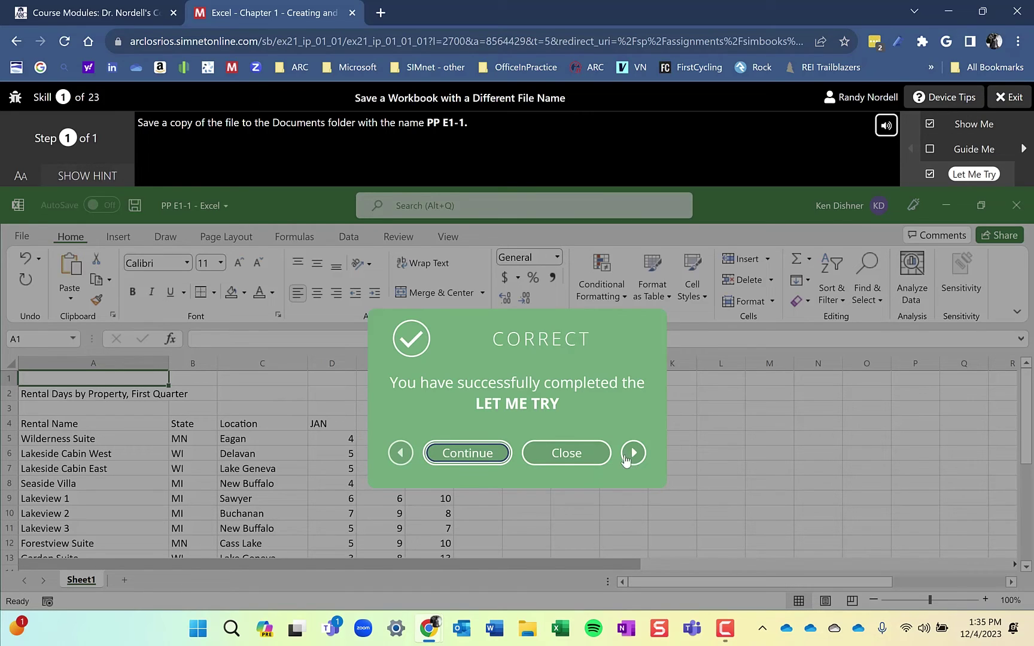
Step: Move past the Correct panel and exit the simulation back to the Enter Data section
{"action": "left_click", "coordinate": [634, 453]}
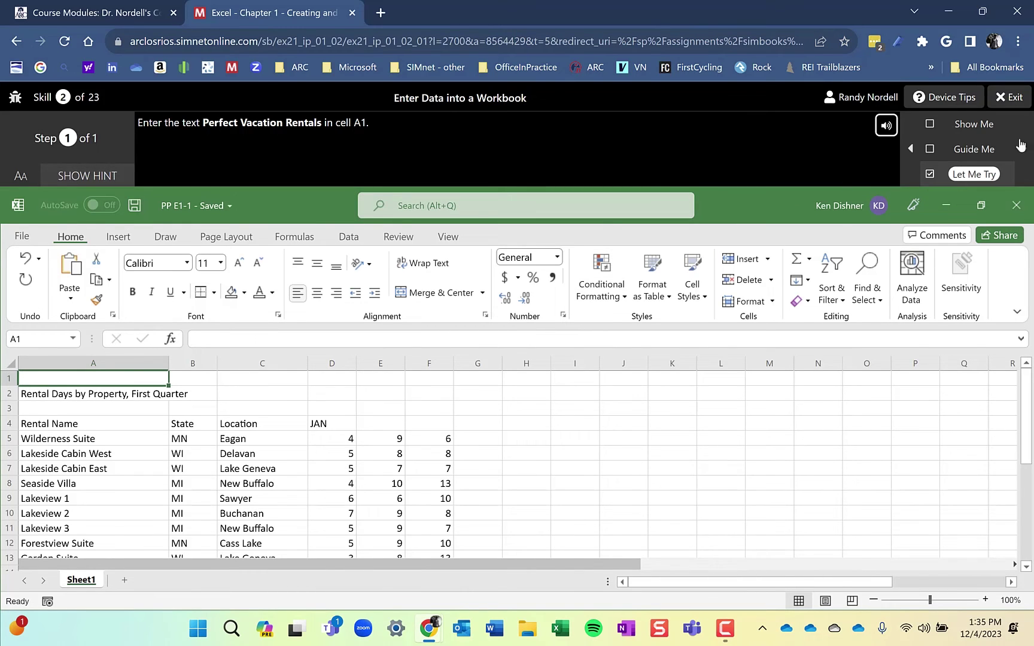
{"action": "left_click", "coordinate": [1011, 98]}
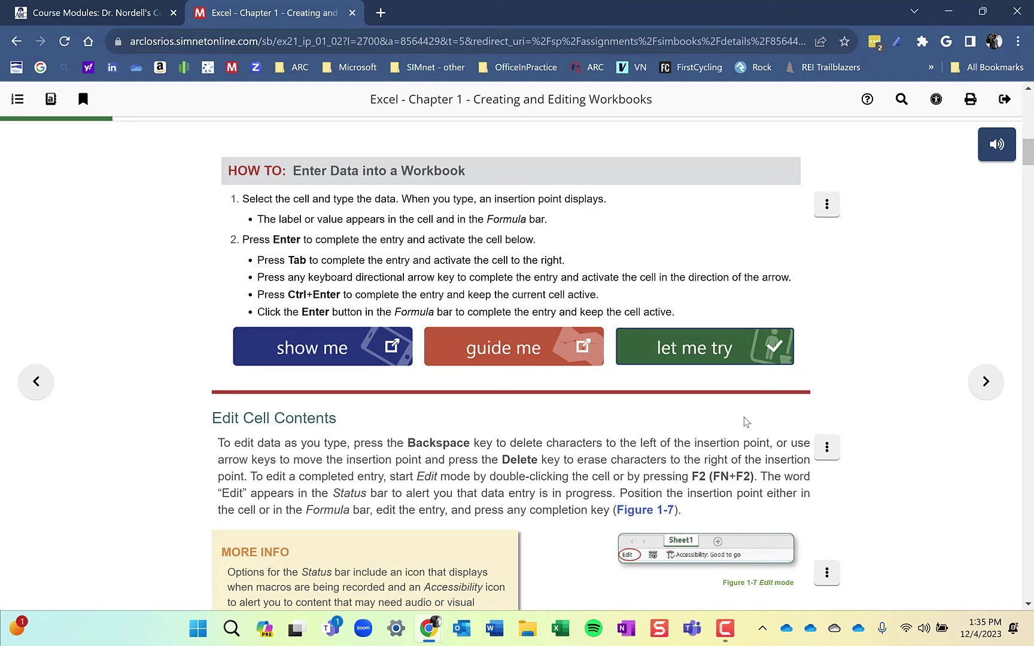
Step: Exit the SIMbook and confirm, returning to the Excel Chapter 1 assignment page
{"action": "scroll", "coordinate": [694, 425], "scroll_direction": "down", "scroll_amount": 11}
{"action": "scroll", "coordinate": [694, 425], "scroll_direction": "down", "scroll_amount": 6}
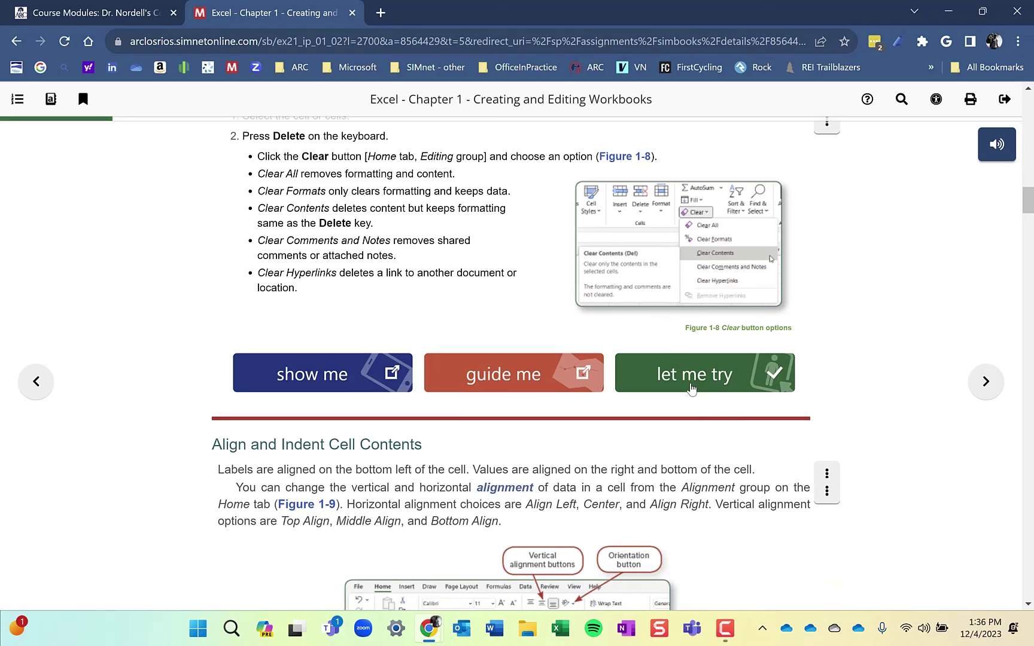
{"action": "scroll", "coordinate": [692, 387], "scroll_direction": "up", "scroll_amount": 20}
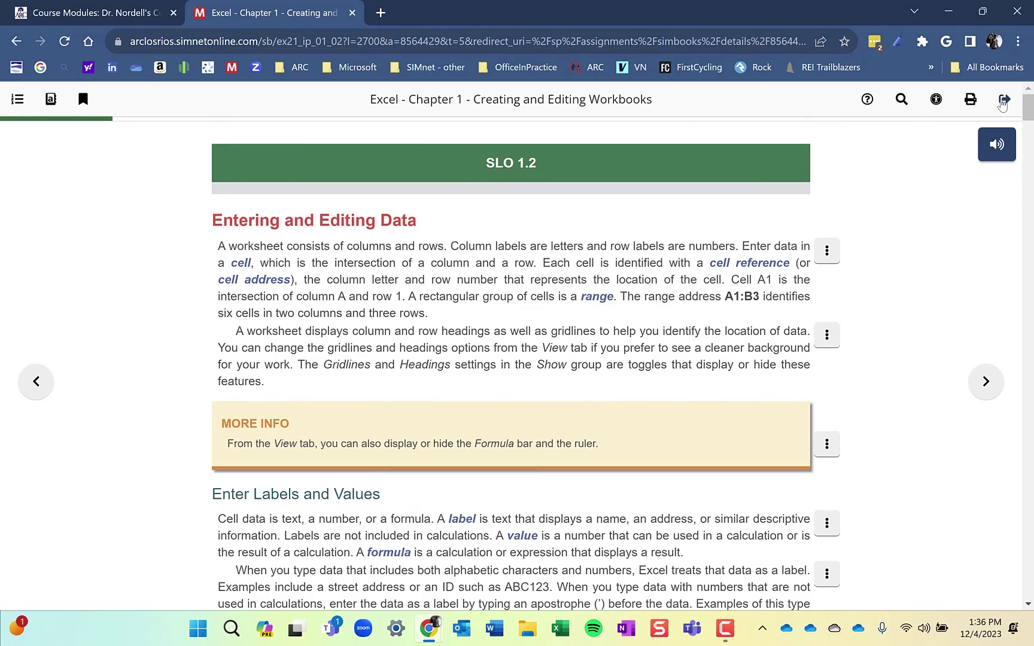
{"action": "left_click", "coordinate": [1003, 102]}
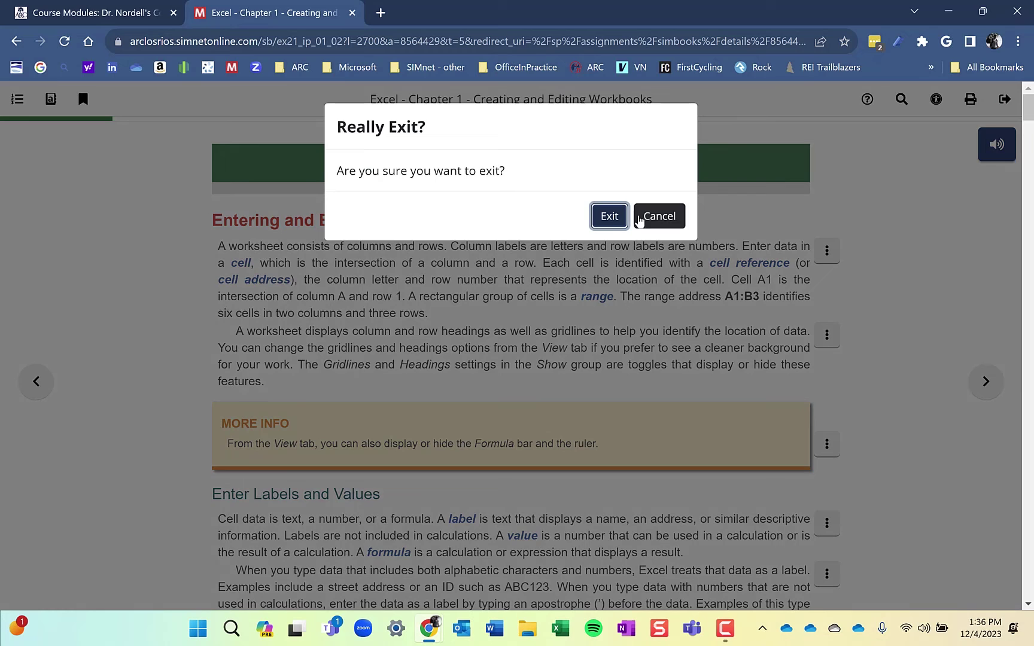
{"action": "left_click", "coordinate": [608, 215]}
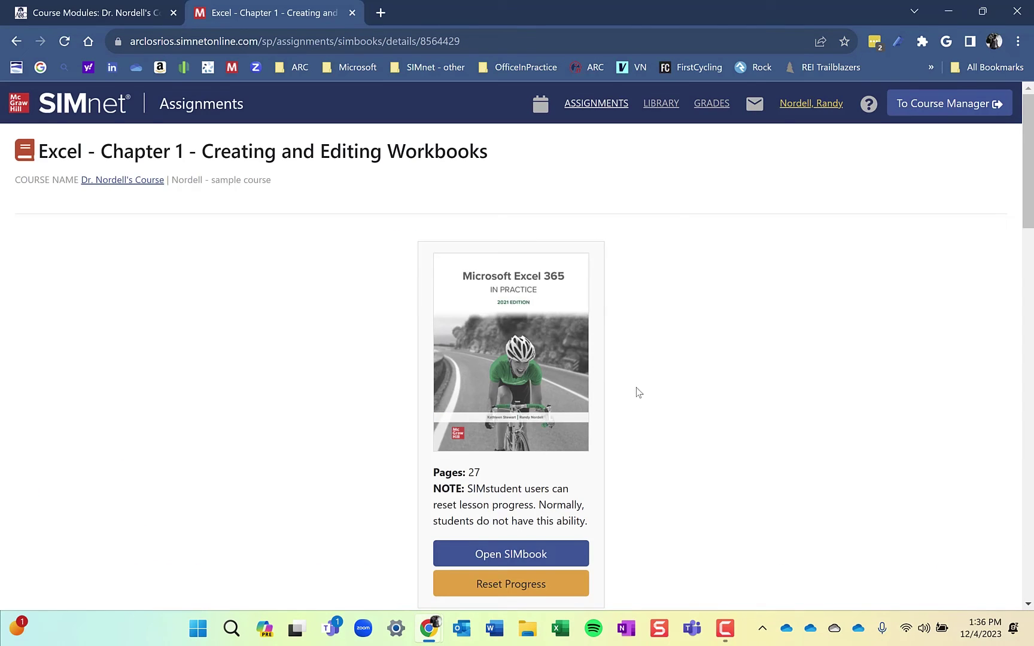
{"action": "scroll", "coordinate": [723, 382], "scroll_direction": "down", "scroll_amount": 4}
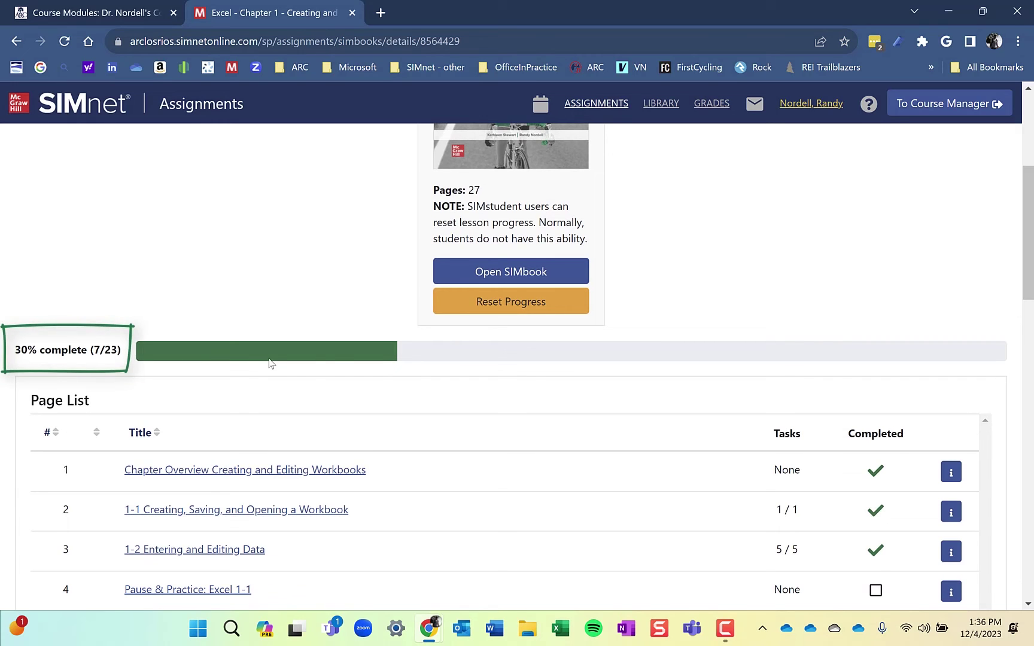
{"action": "scroll", "coordinate": [334, 376], "scroll_direction": "down", "scroll_amount": 3}
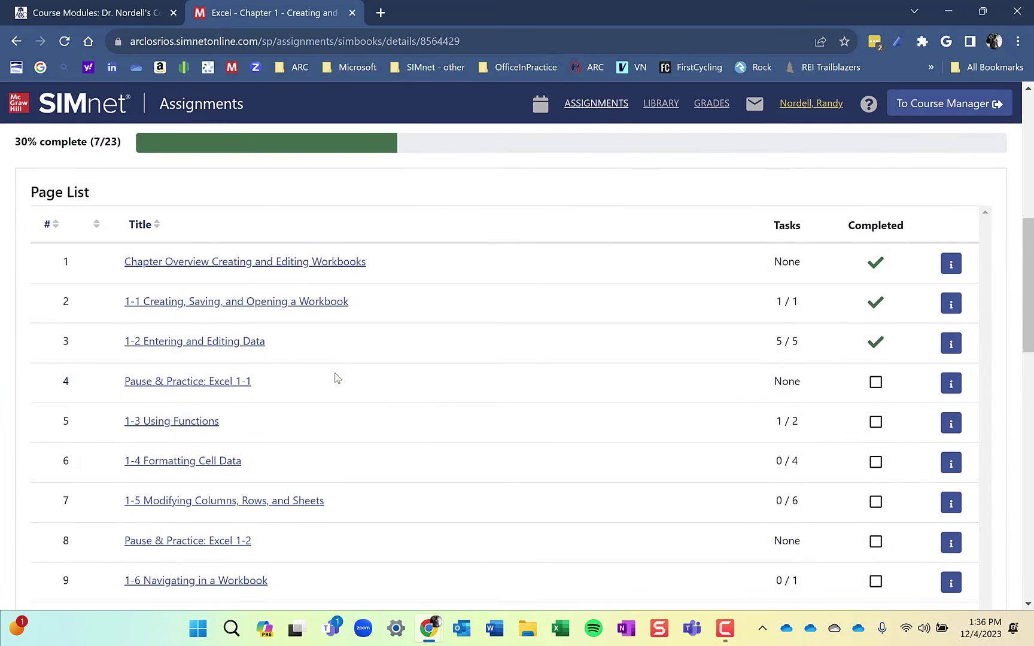
{"action": "scroll", "coordinate": [604, 322], "scroll_direction": "down", "scroll_amount": 1}
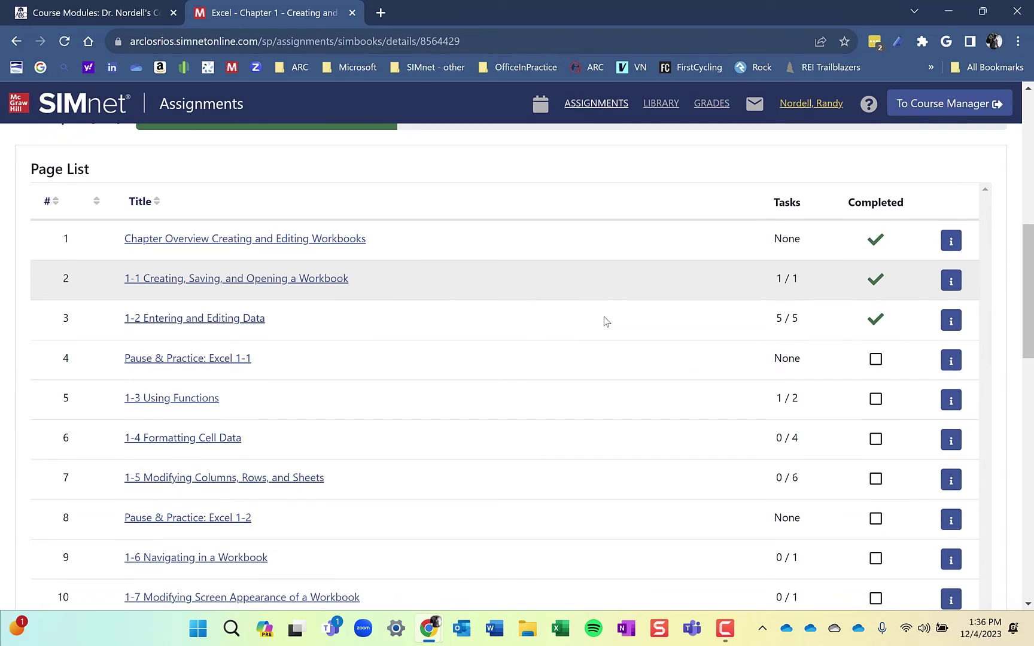
{"action": "scroll", "coordinate": [603, 316], "scroll_direction": "down", "scroll_amount": 1}
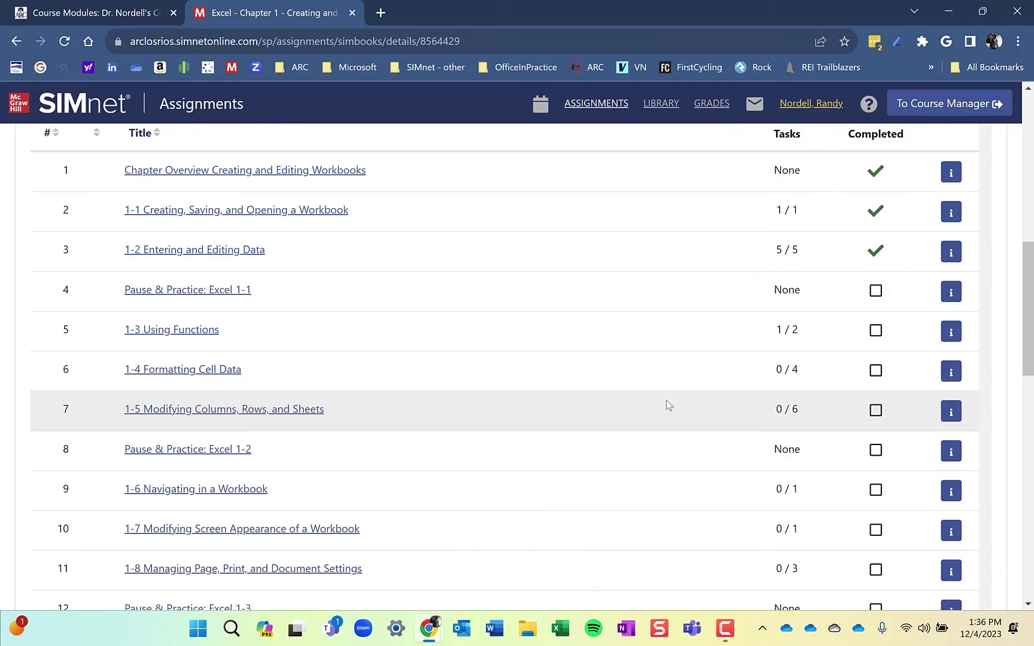
{"action": "scroll", "coordinate": [667, 407], "scroll_direction": "up", "scroll_amount": 8}
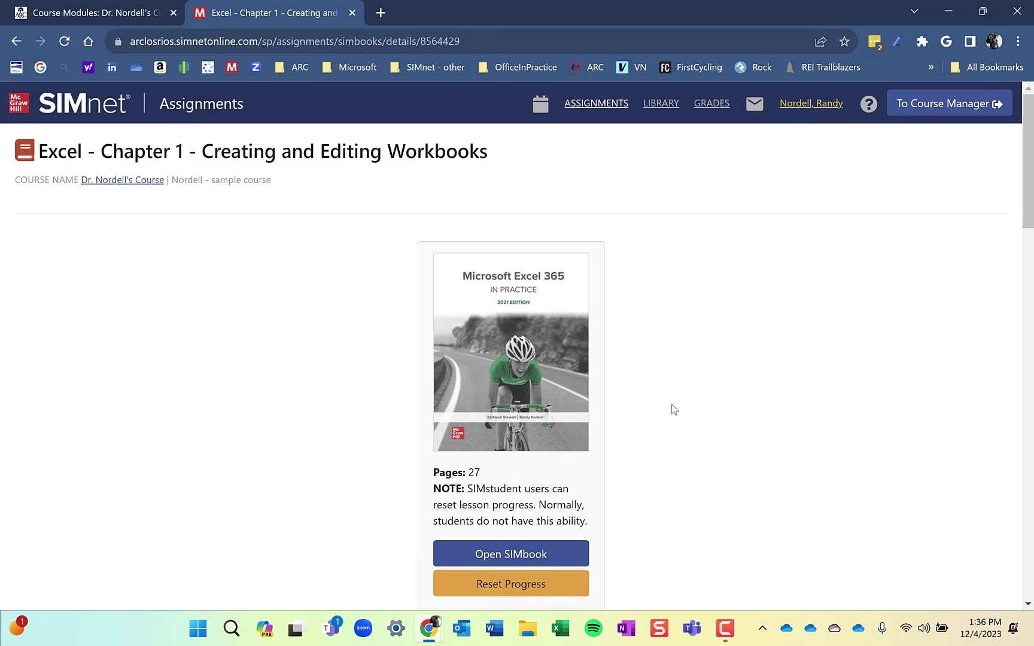